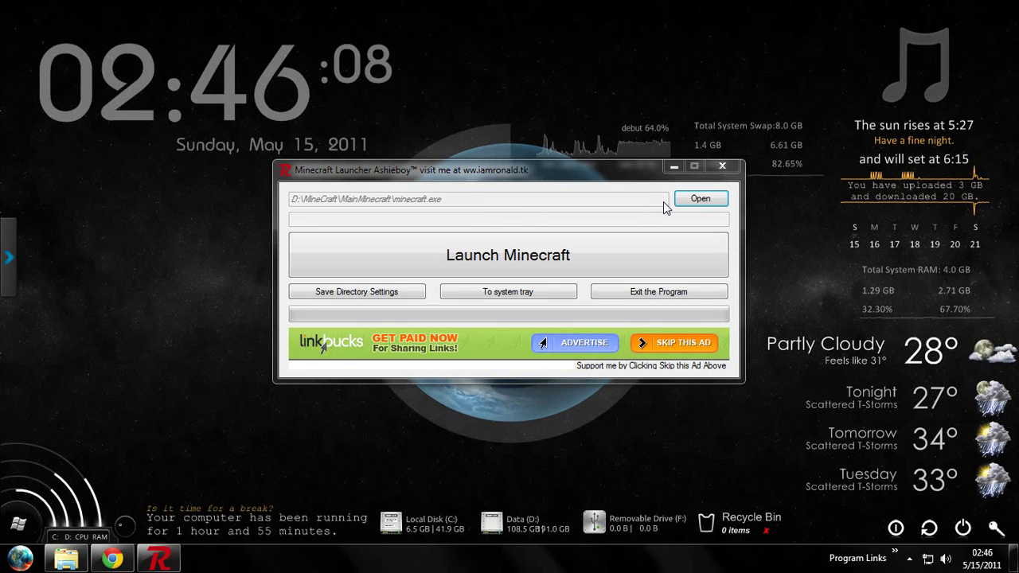
Step: Select D:\MineCraft\MainMinecraft\minecraft.exe as the game executable for the launcher
click(695, 202)
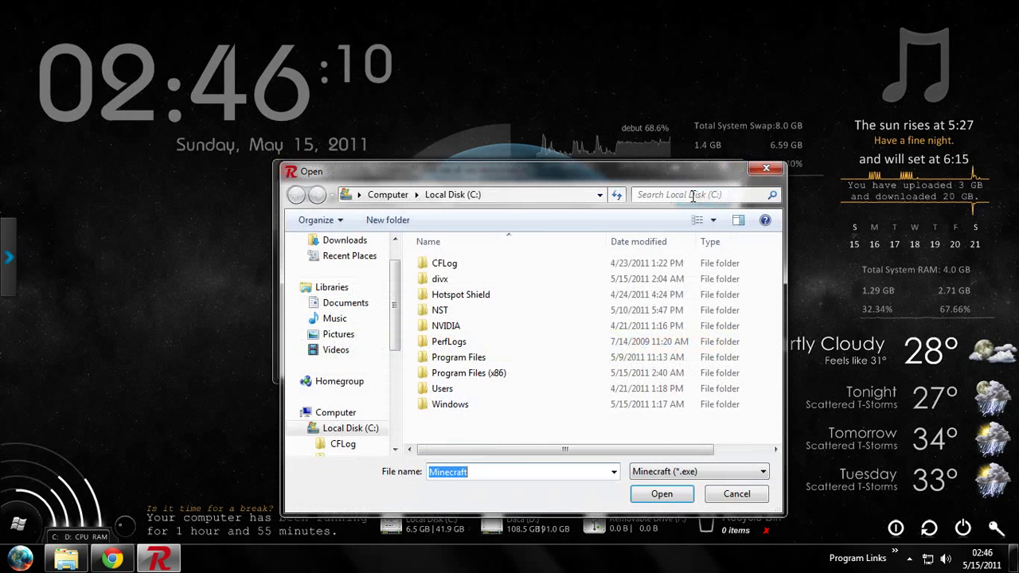
click(399, 199)
double_click(469, 311)
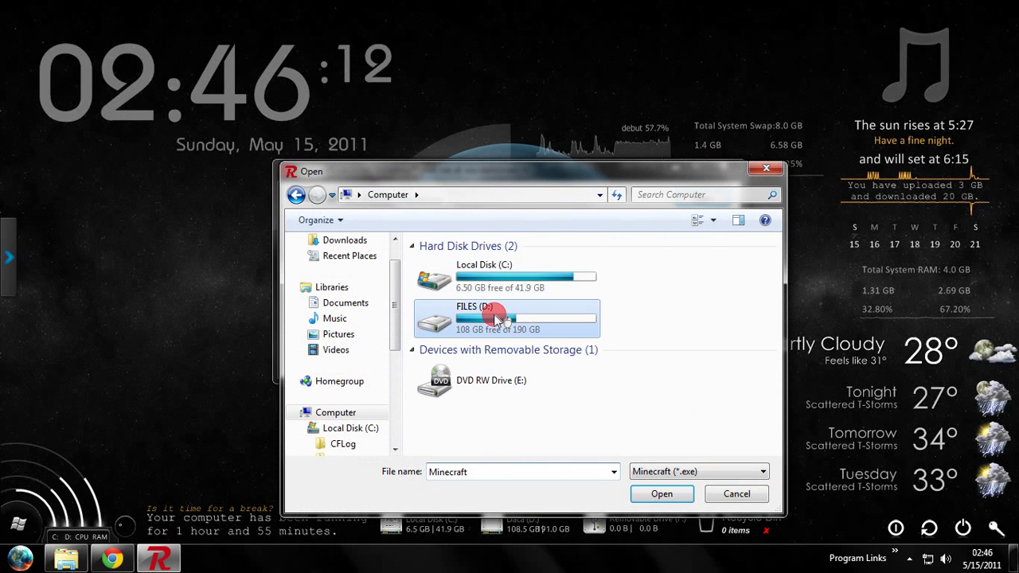
double_click(500, 363)
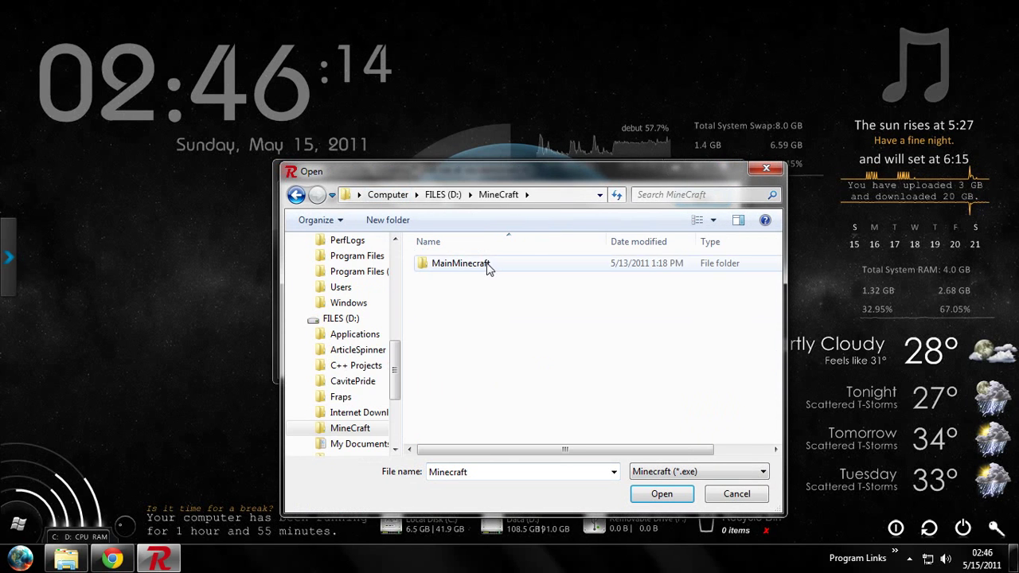
double_click(446, 263)
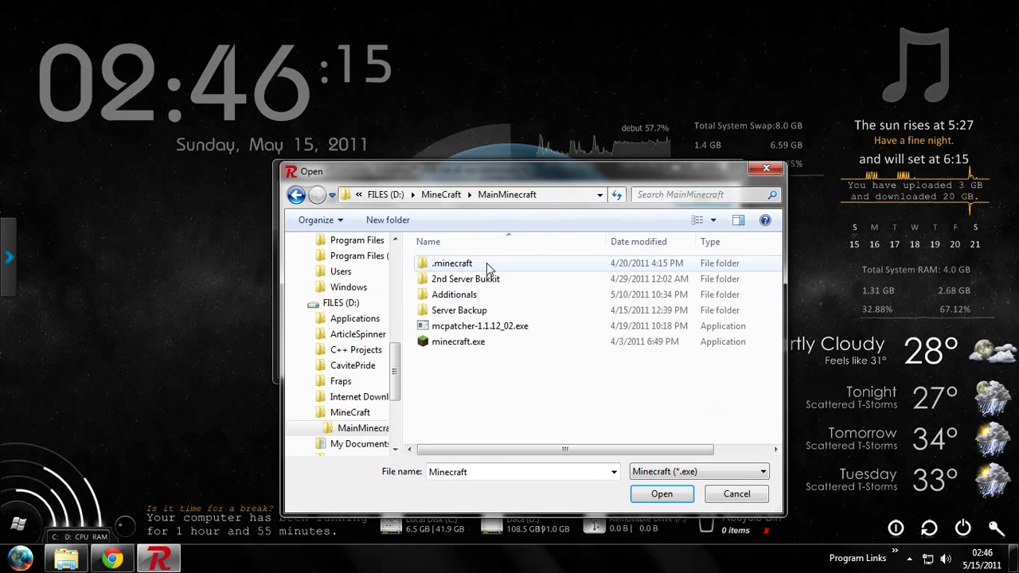
double_click(478, 341)
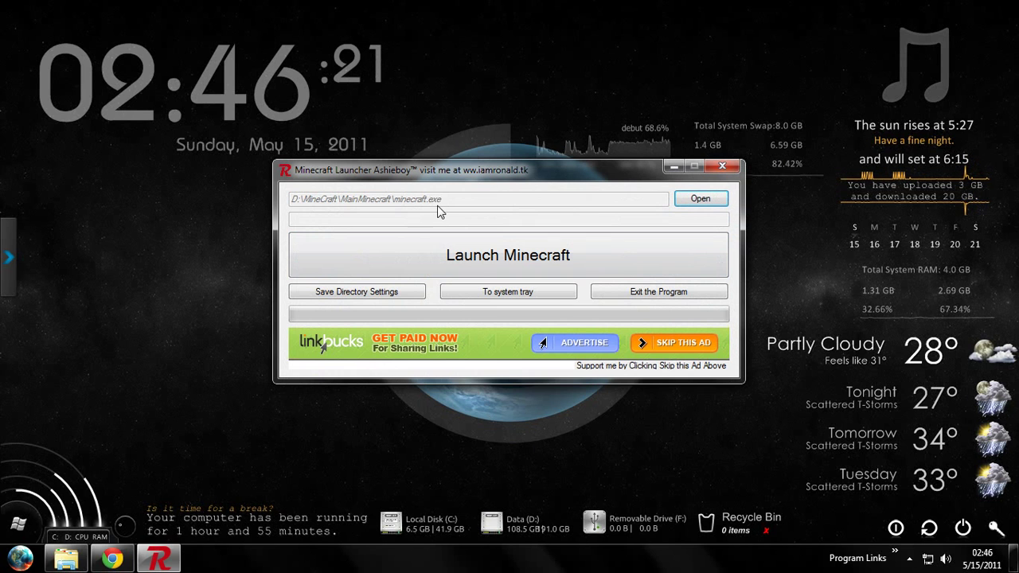
Step: Save the minecraft.exe directory setting to the registry, accepting the Thankyou and Congratulations prompts
click(389, 296)
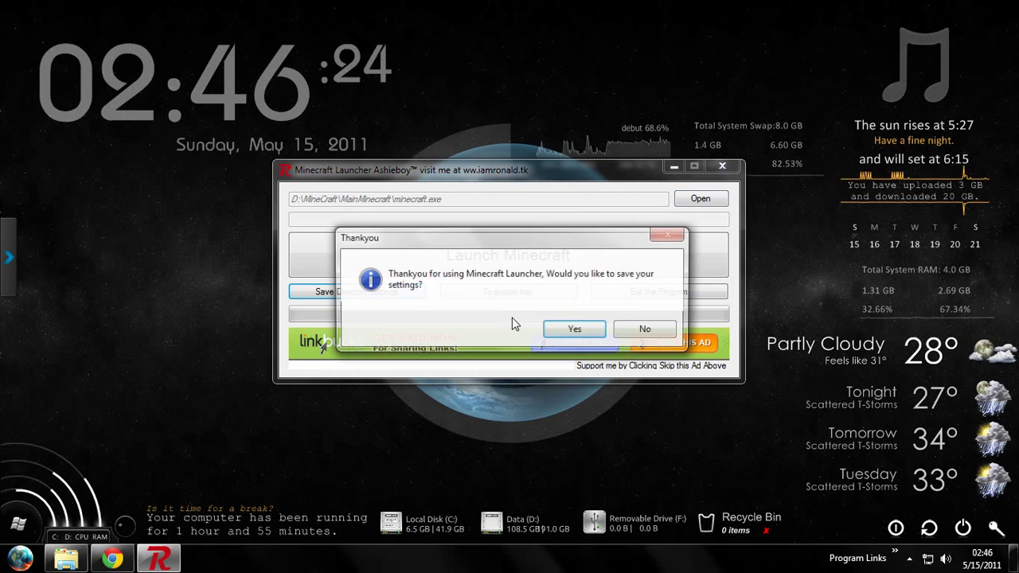
click(576, 331)
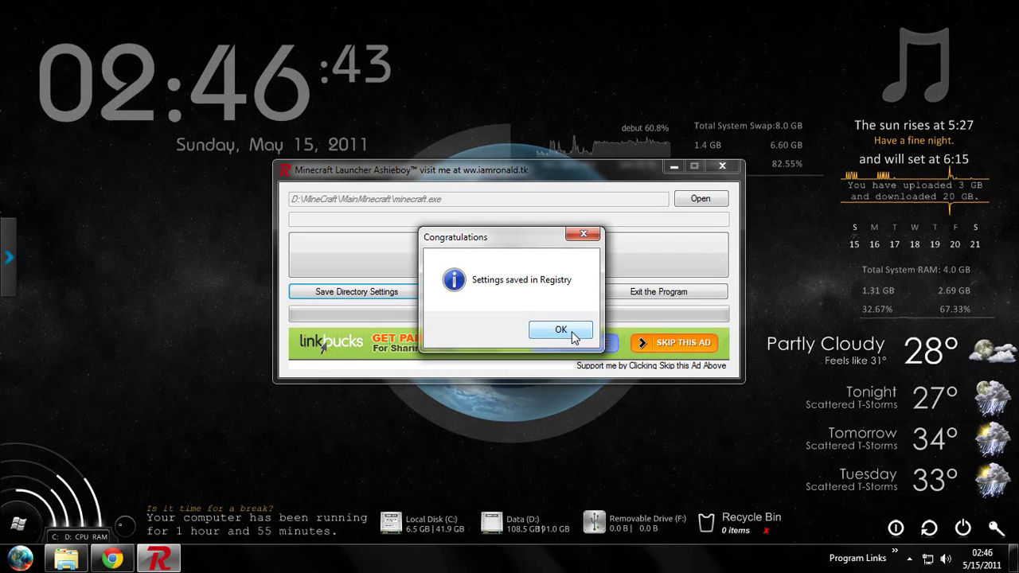
click(571, 335)
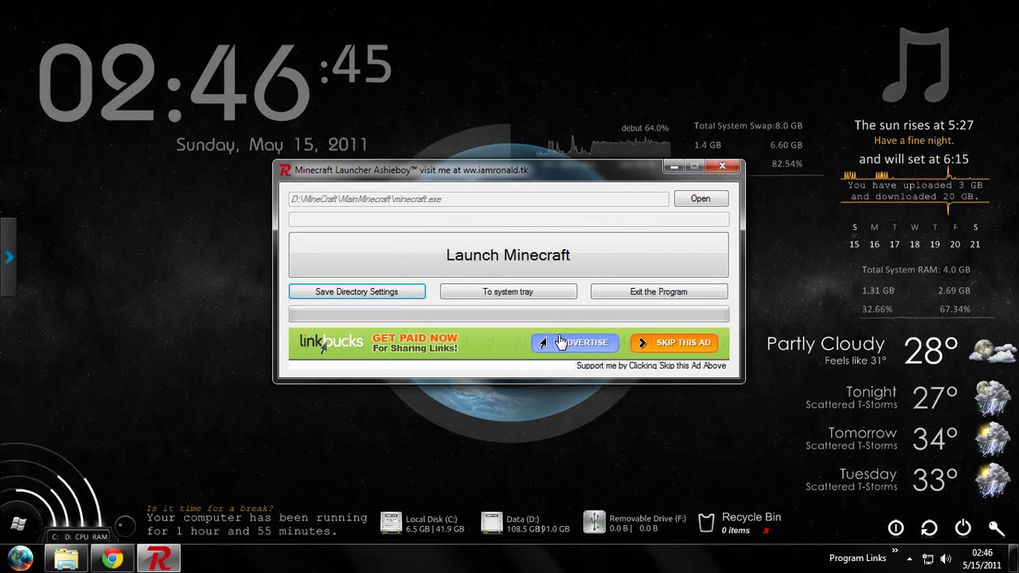
Step: Launch Minecraft seven times from Ashieboy, closing the AnjoCaido login window after each launch
click(576, 265)
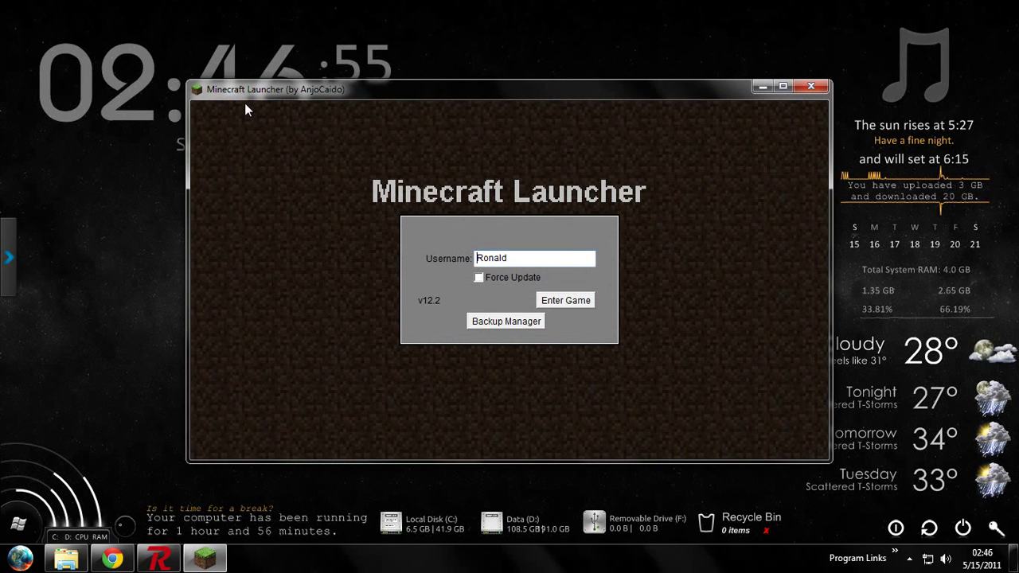
click(813, 84)
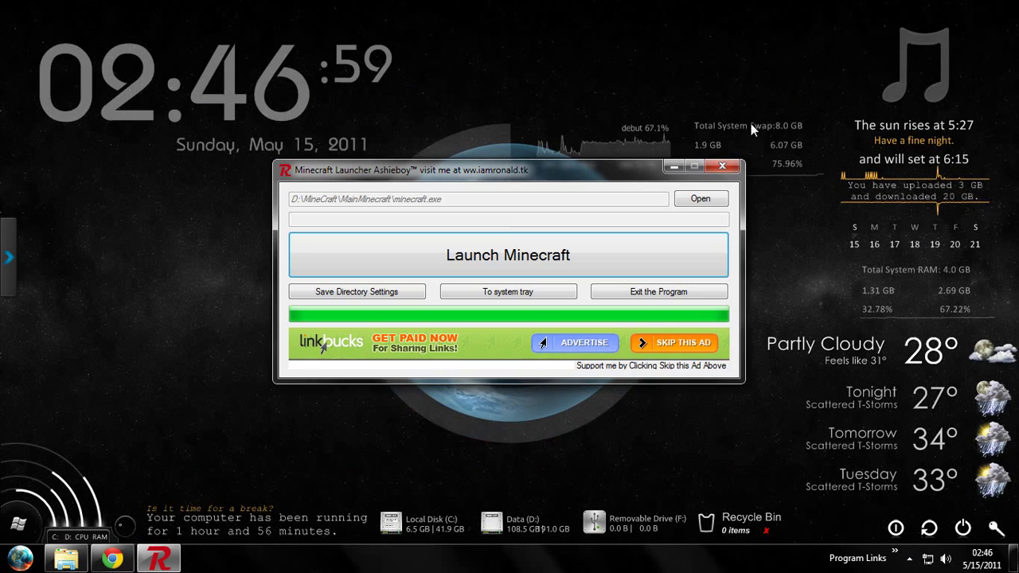
click(547, 253)
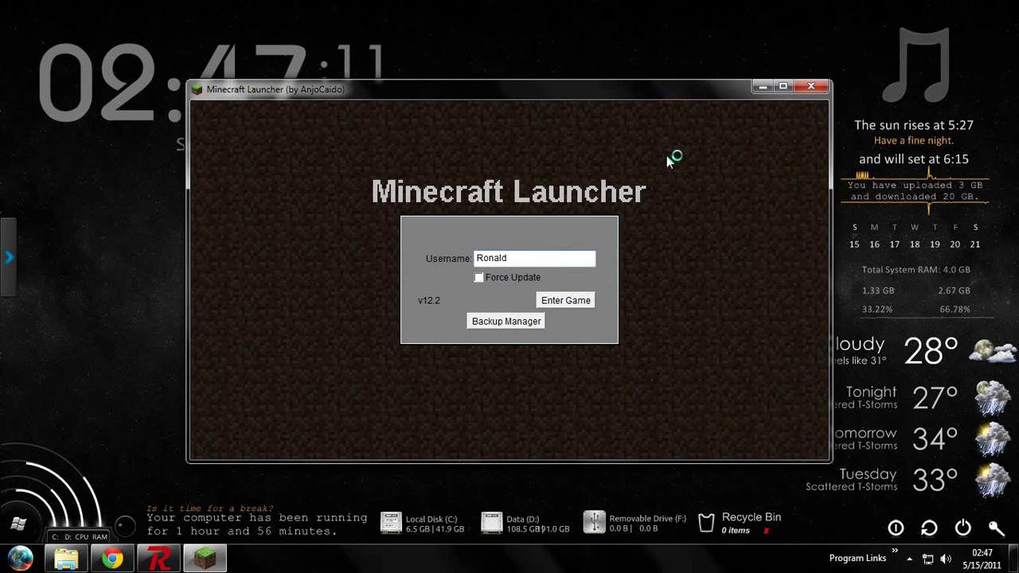
click(809, 85)
click(528, 244)
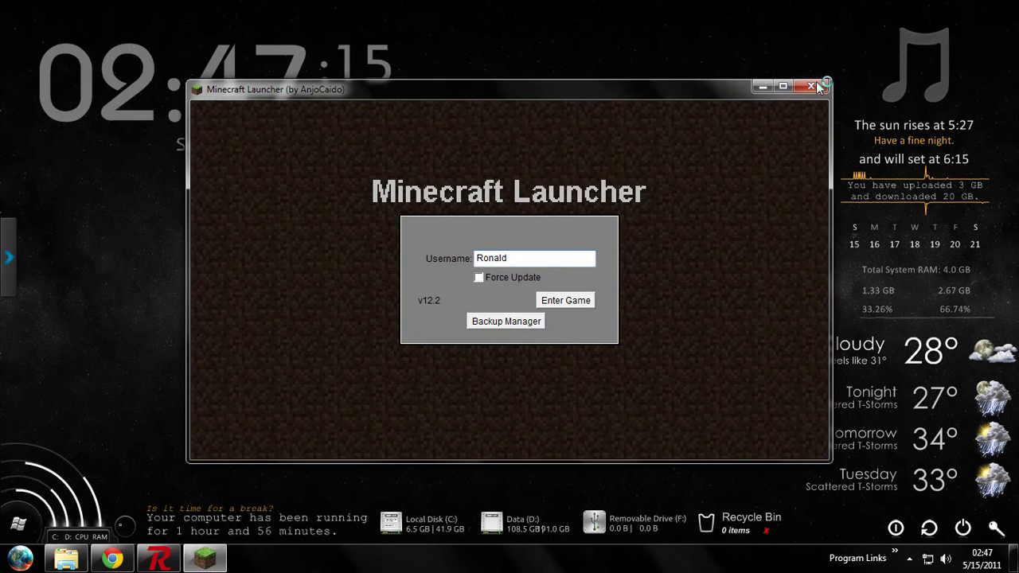
click(809, 85)
click(597, 263)
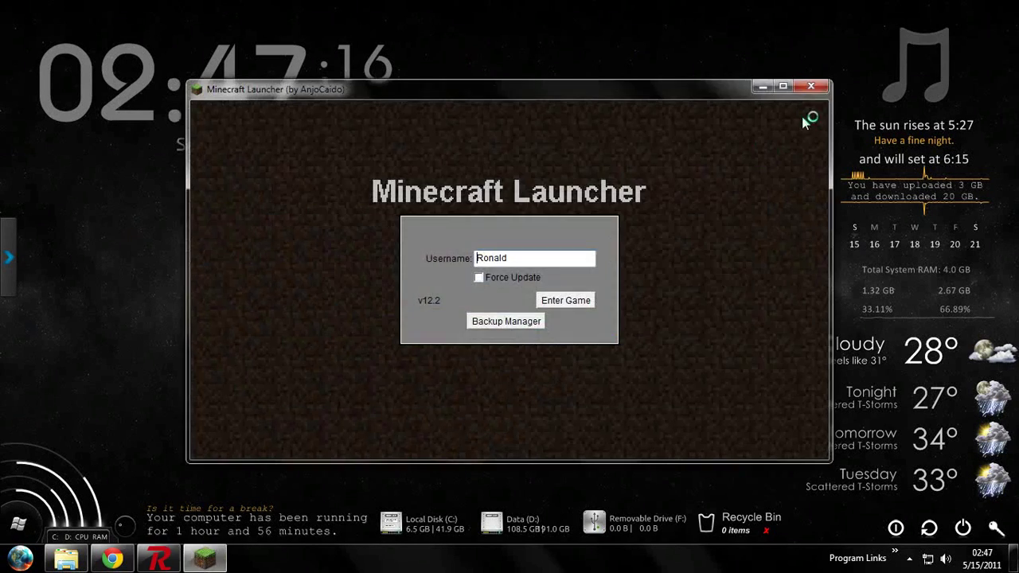
click(813, 84)
click(579, 248)
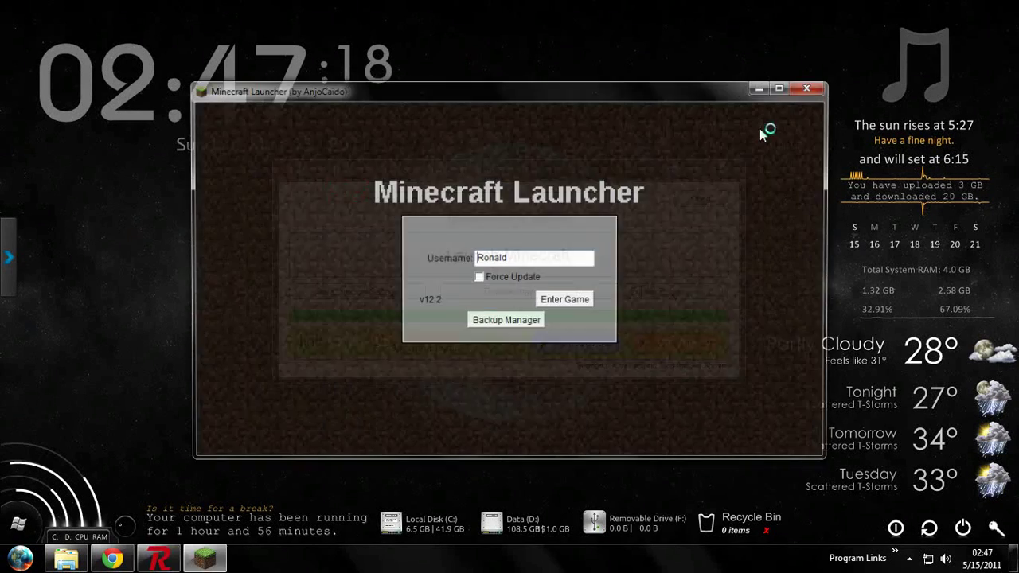
click(809, 87)
click(462, 261)
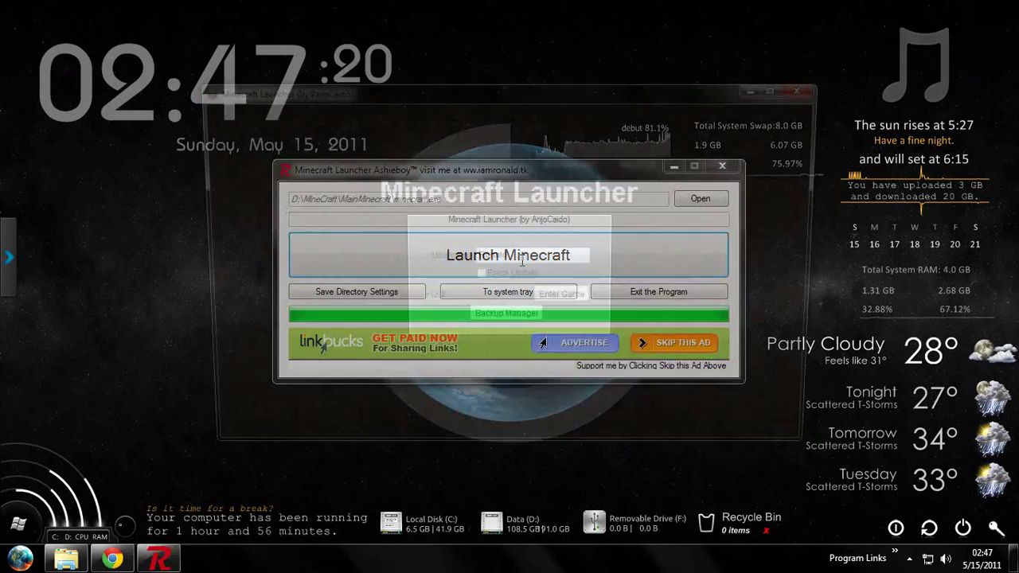
click(821, 86)
click(583, 248)
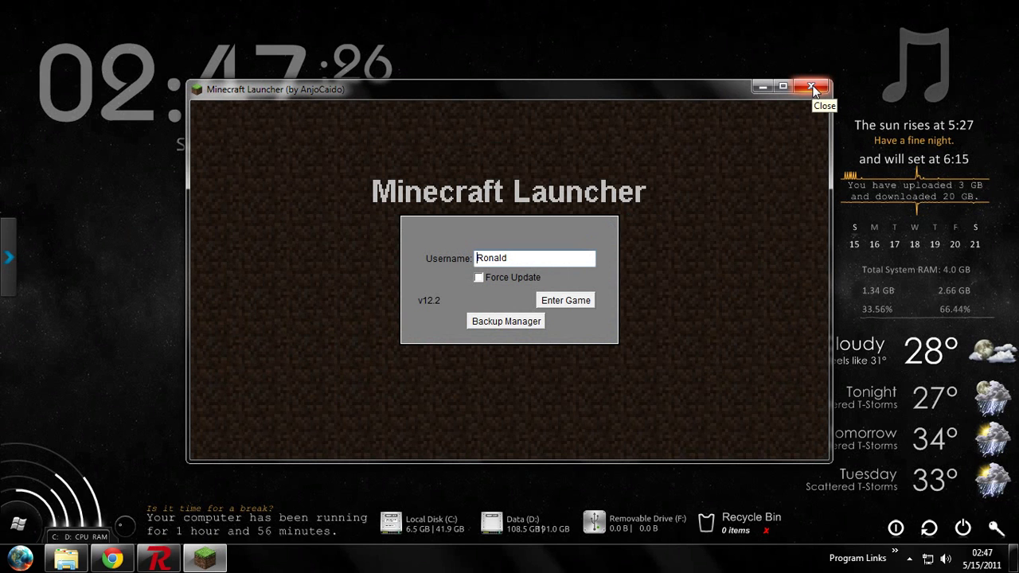
click(812, 87)
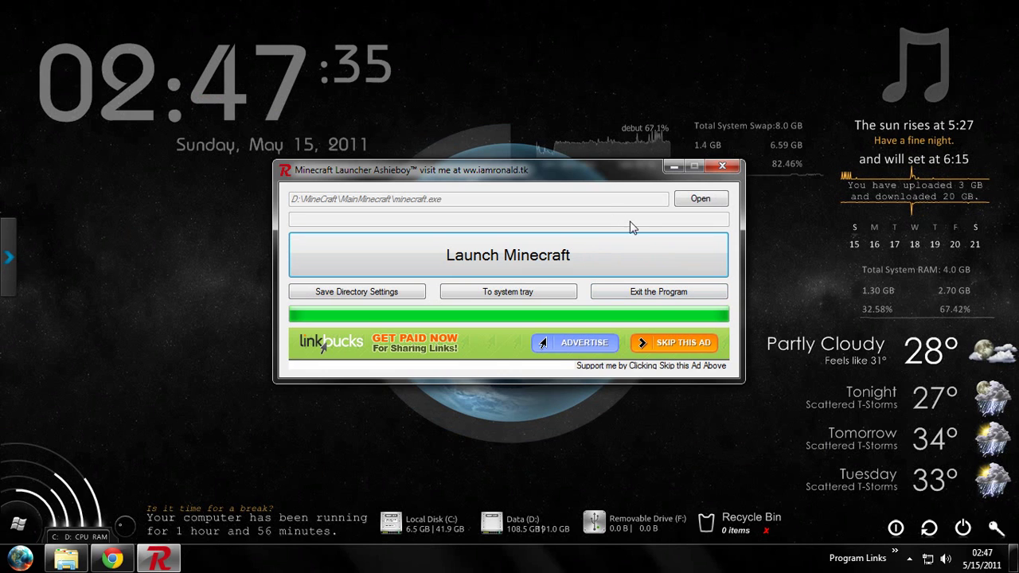
Step: Skip the launcher's advertisement and minimise Ashieboy to the system tray
click(608, 214)
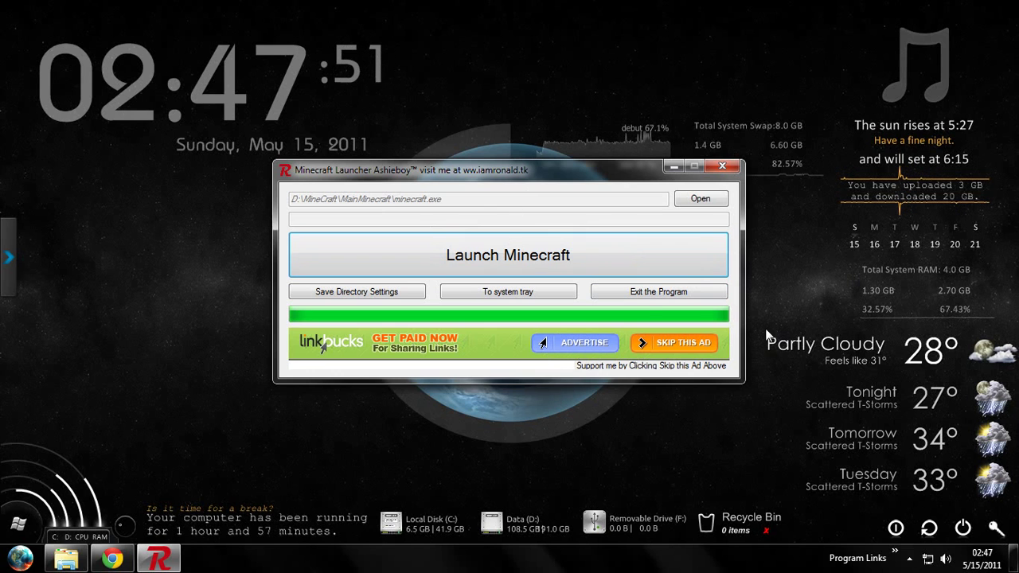
click(684, 345)
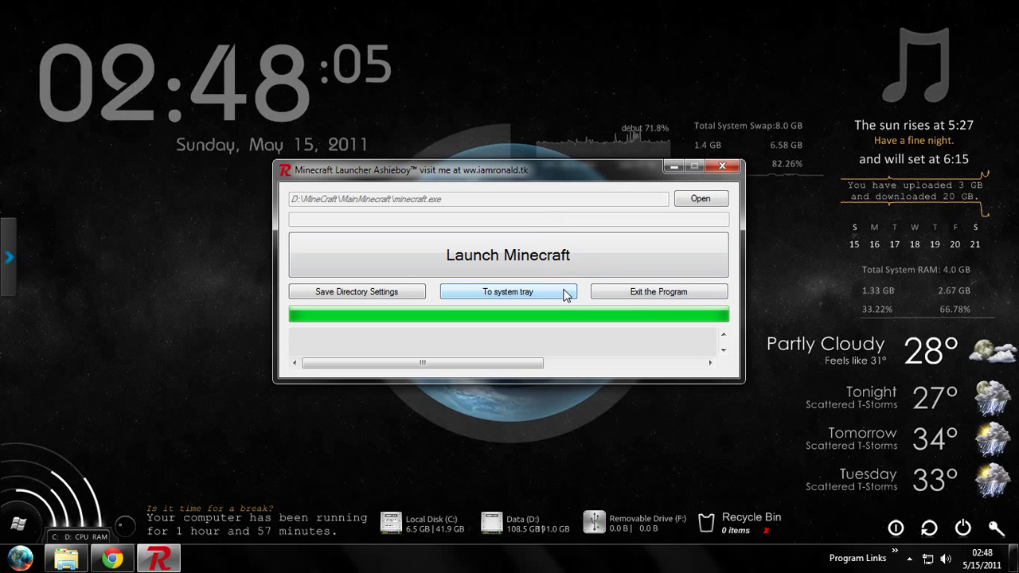
click(510, 292)
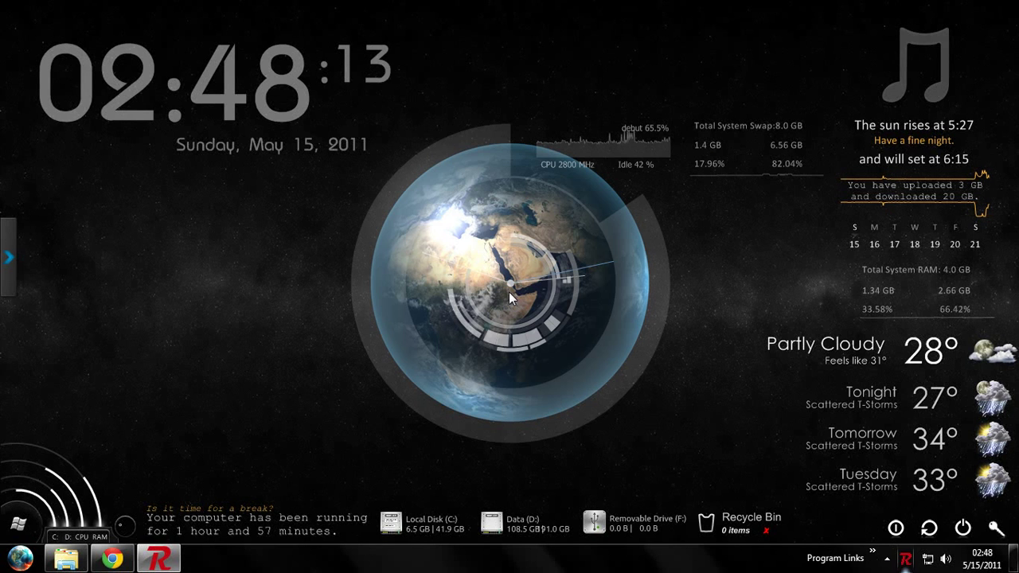
Step: Restore Ashieboy from its red tray icon, then exit the program completely
right_click(907, 560)
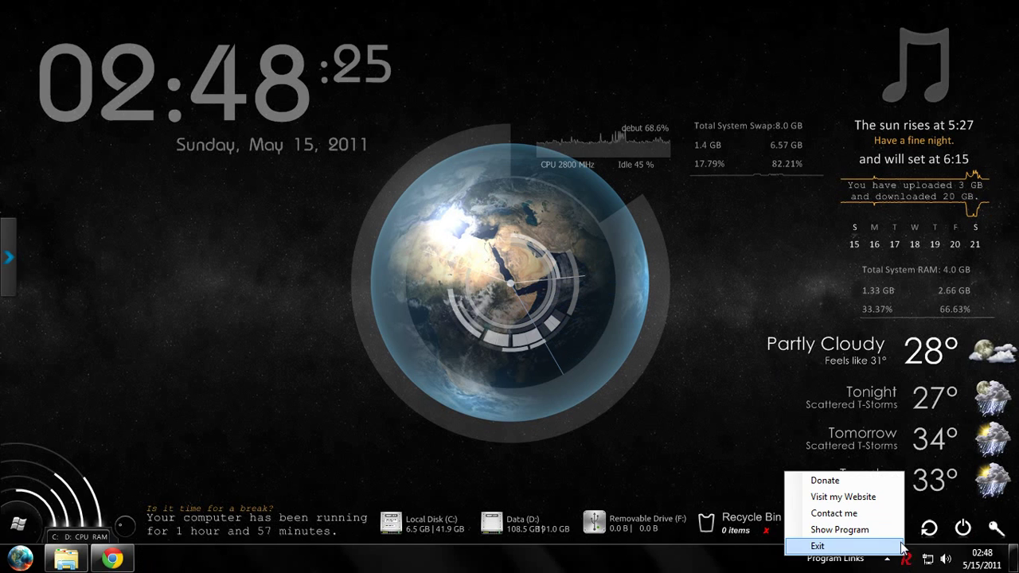
click(907, 556)
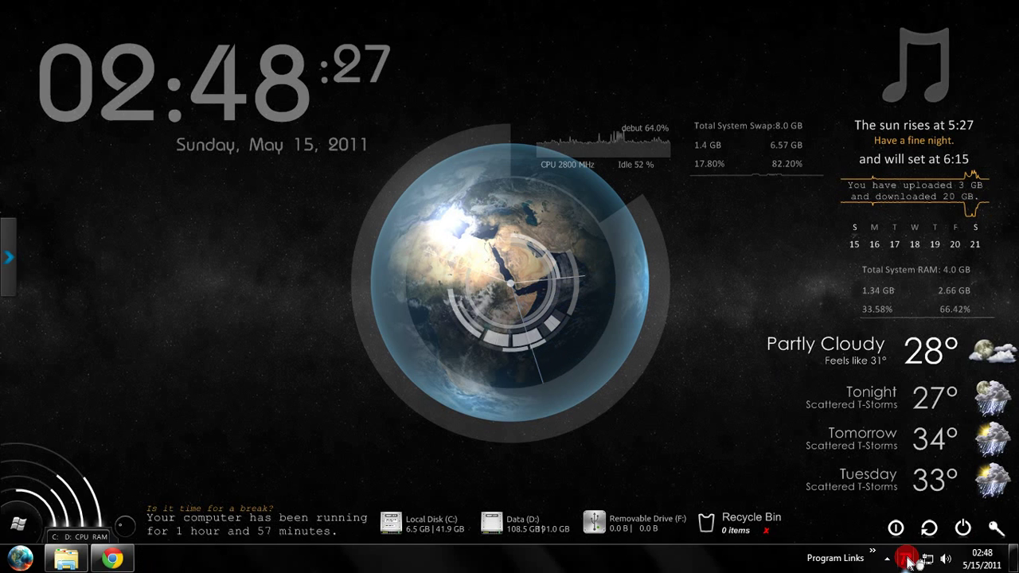
double_click(907, 560)
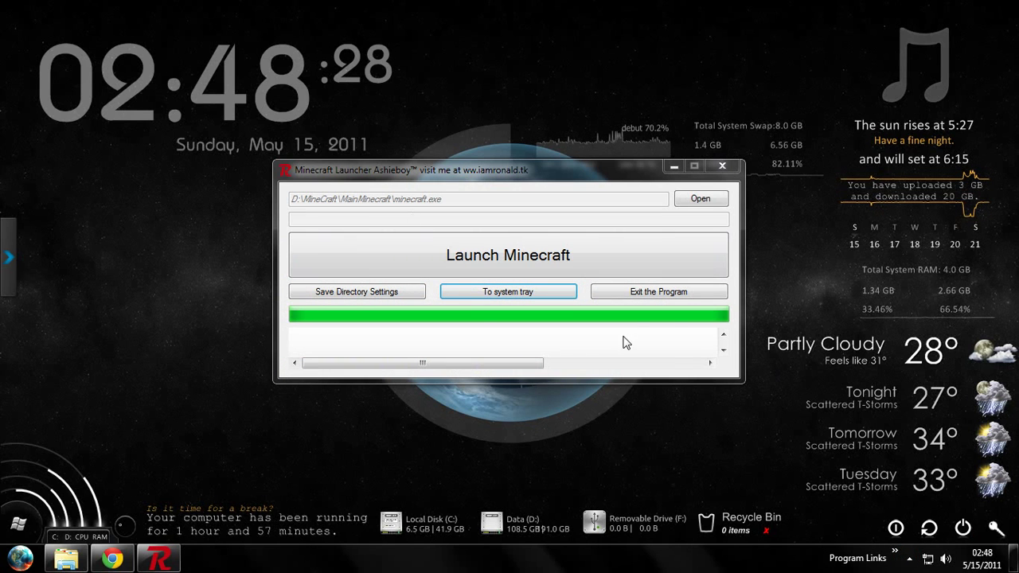
click(685, 295)
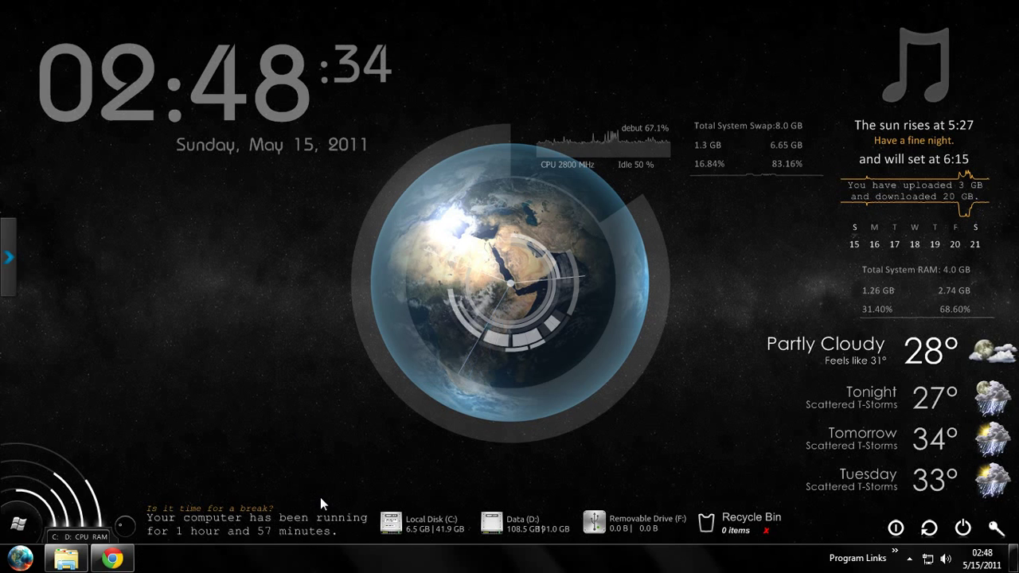
Step: Bring up the Minecraft Launcher folder and view details of Minecraft Launcher.exe, Setup.exe and Setup.rar
click(70, 562)
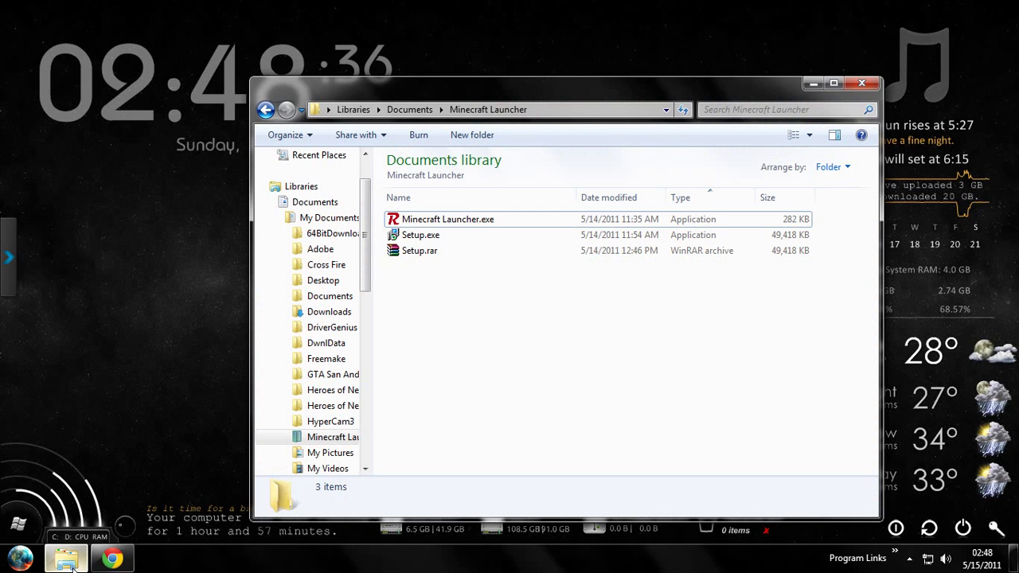
mouse_move(510, 86)
mouse_down()
mouse_move(503, 26)
mouse_move(500, 83)
mouse_up()
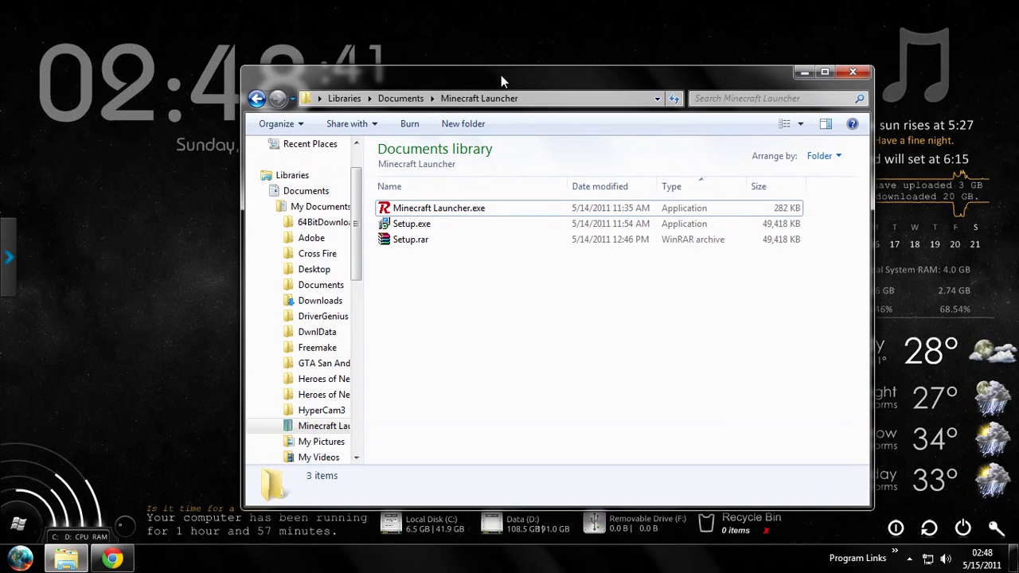
click(505, 229)
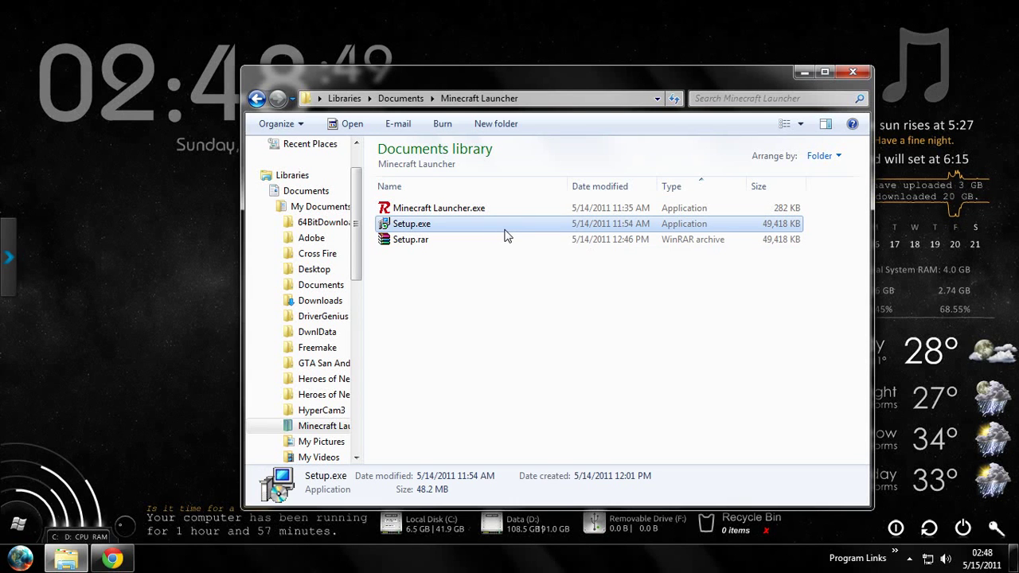
click(495, 304)
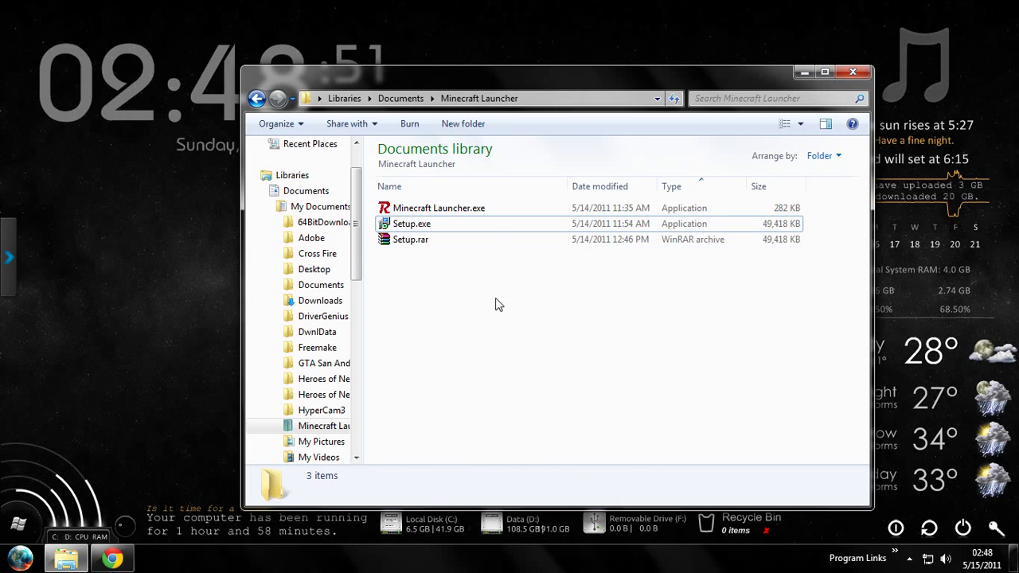
click(496, 211)
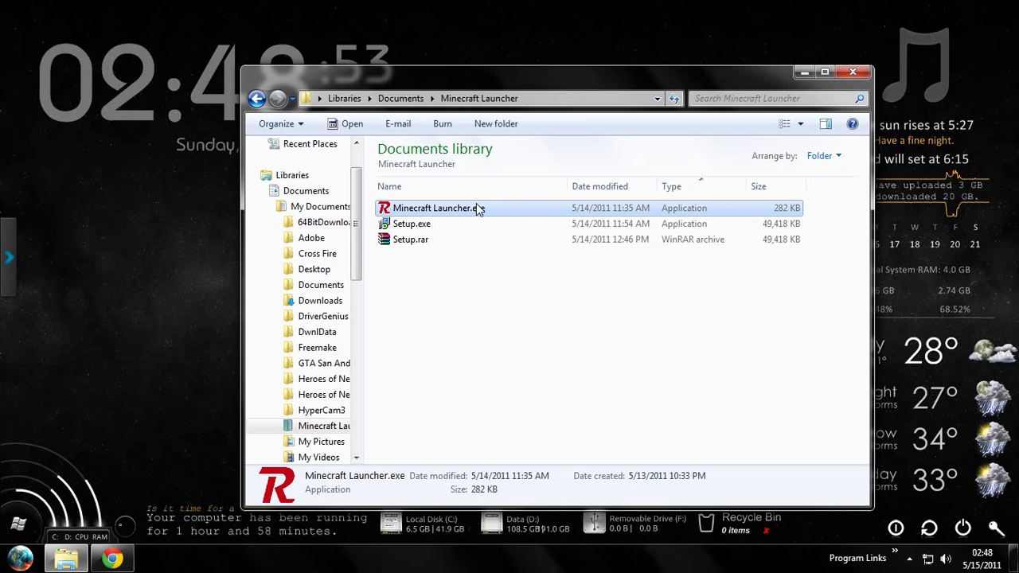
click(457, 233)
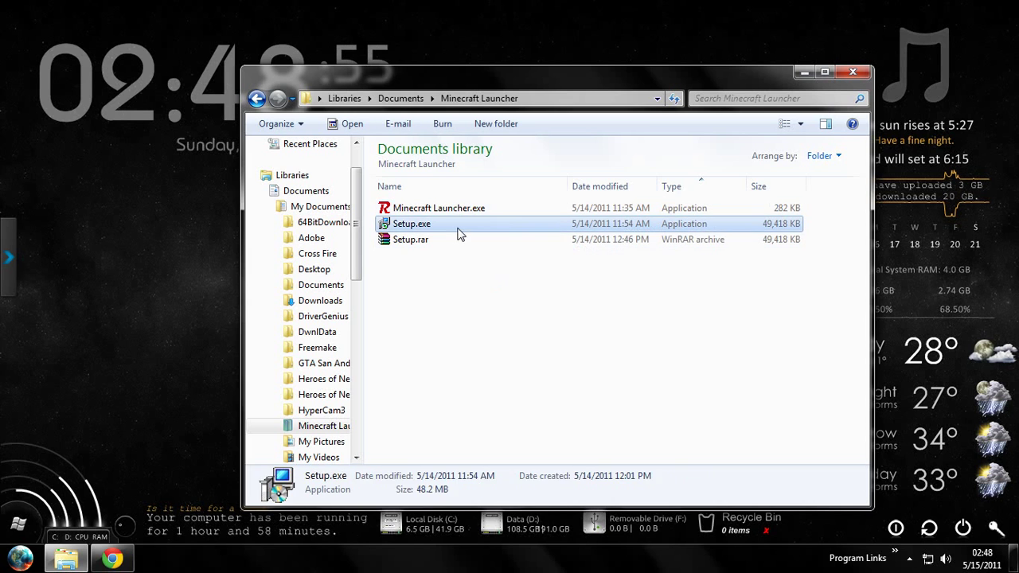
click(558, 210)
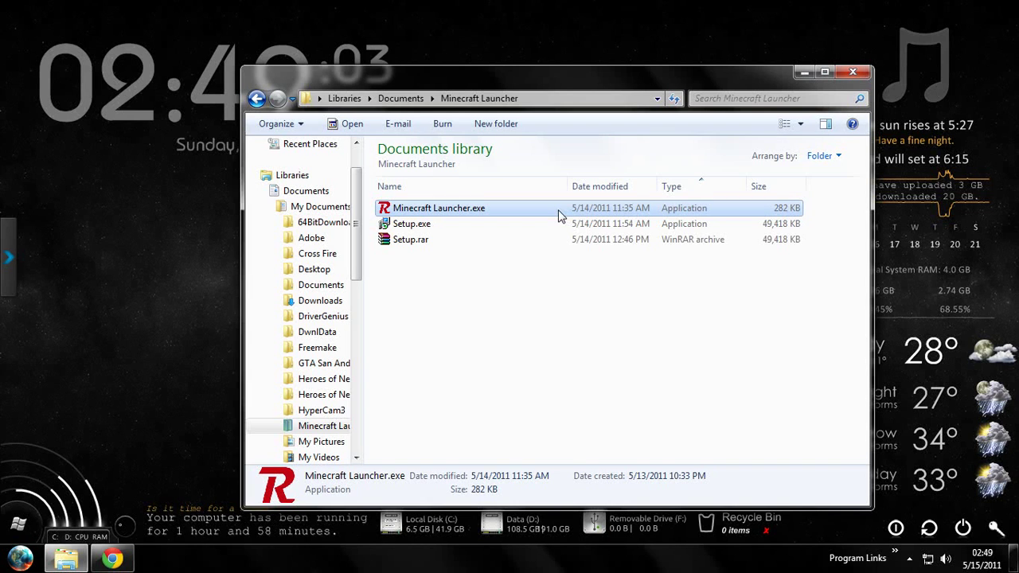
click(457, 230)
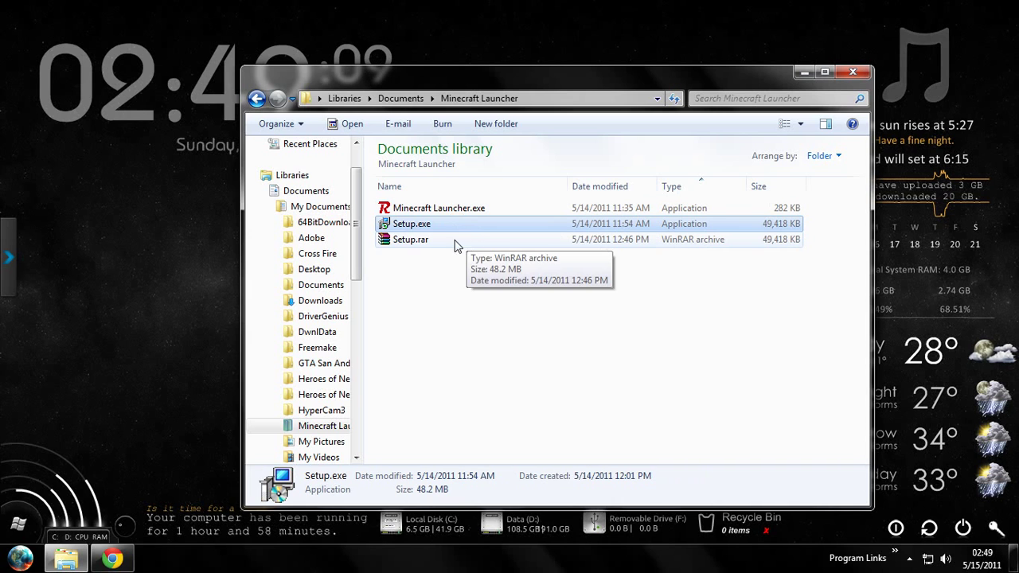
click(444, 245)
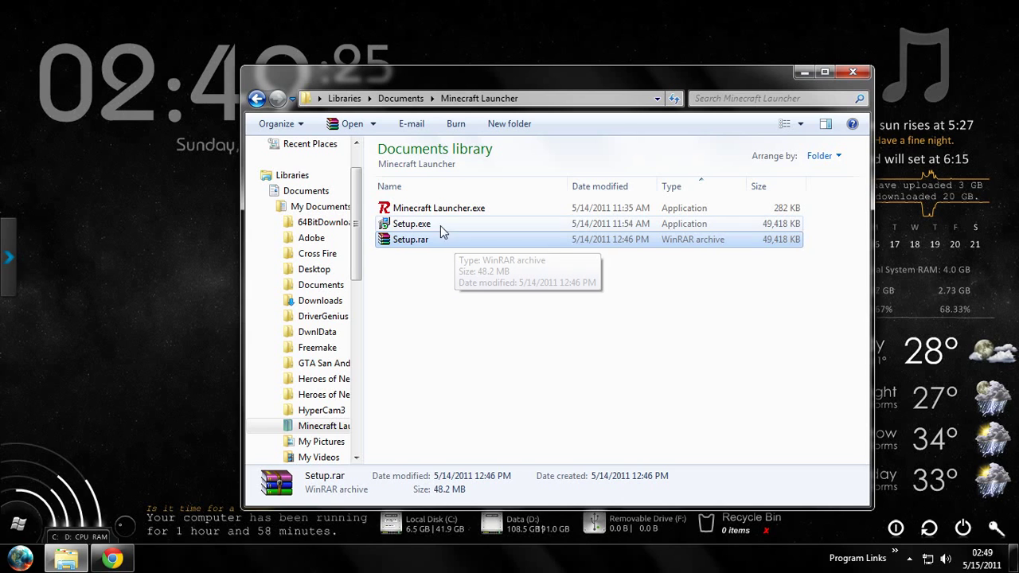
click(440, 225)
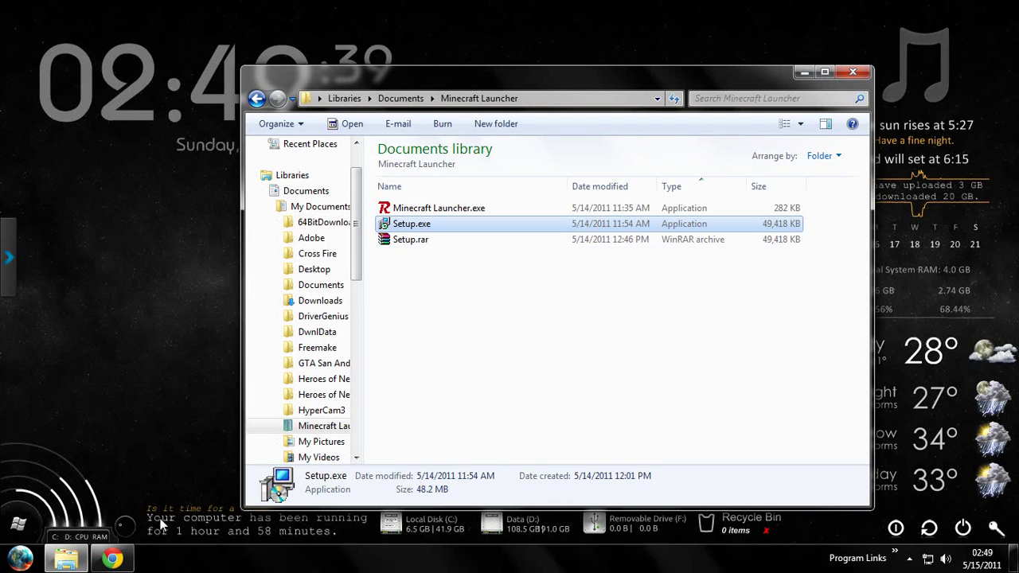
Step: Bring up the author's blog in Chrome and scroll down to the '8.9 Magnitude earthquake hits Japan' post
click(113, 561)
scroll(410, 148, down, 5)
scroll(409, 148, down, 4)
scroll(409, 148, up, 8)
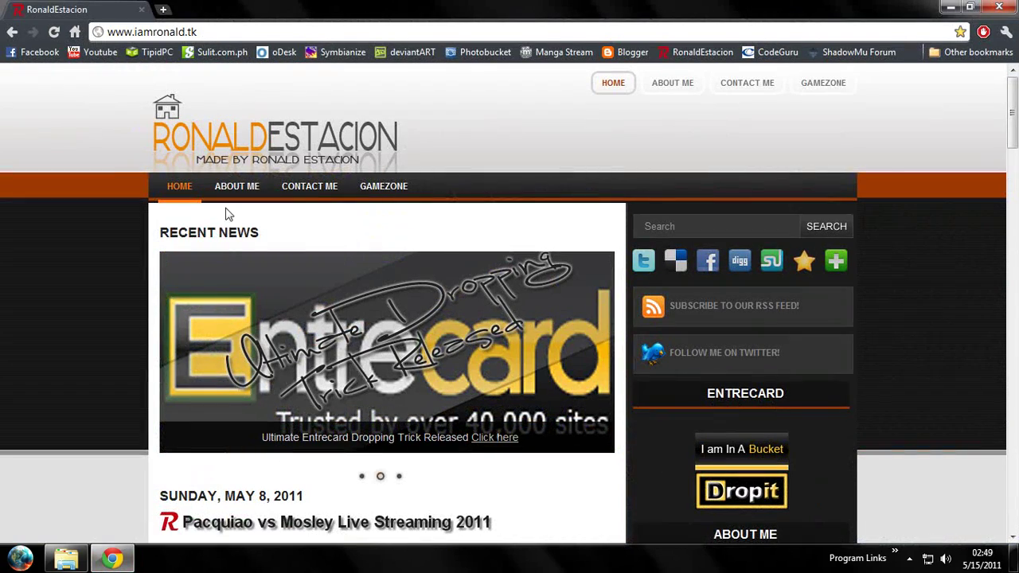
scroll(602, 297, down, 4)
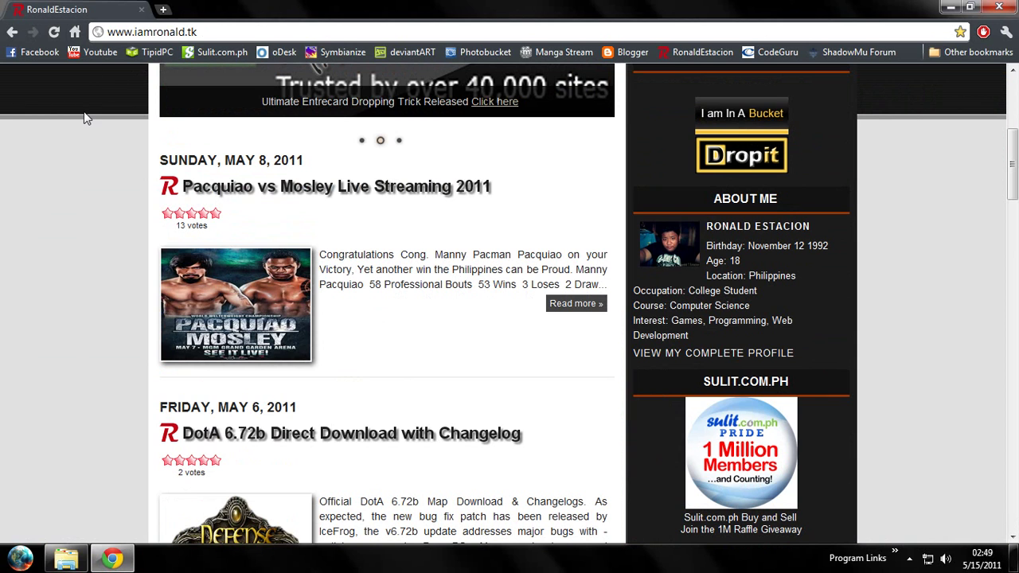
scroll(900, 225, down, 13)
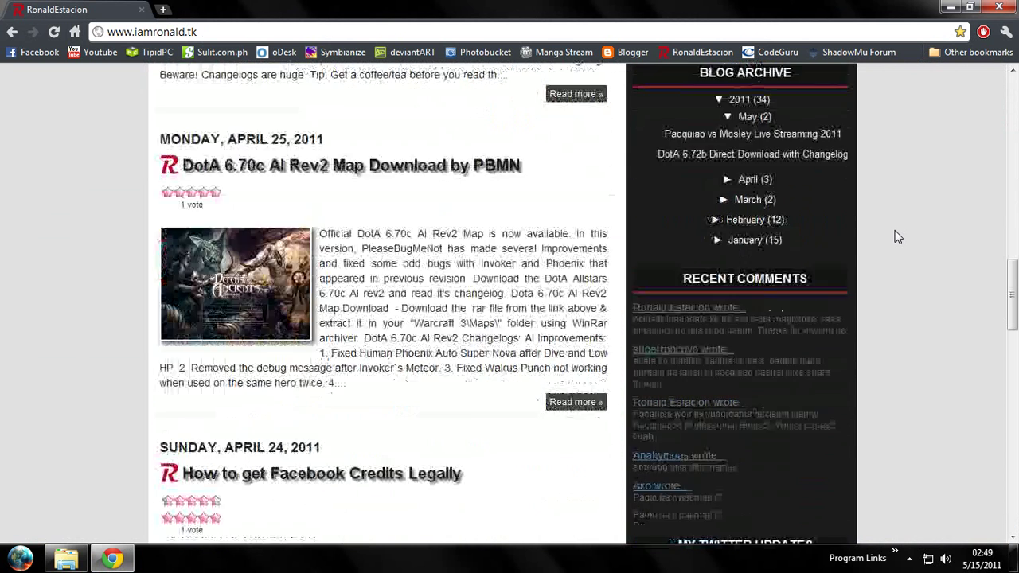
scroll(798, 290, down, 6)
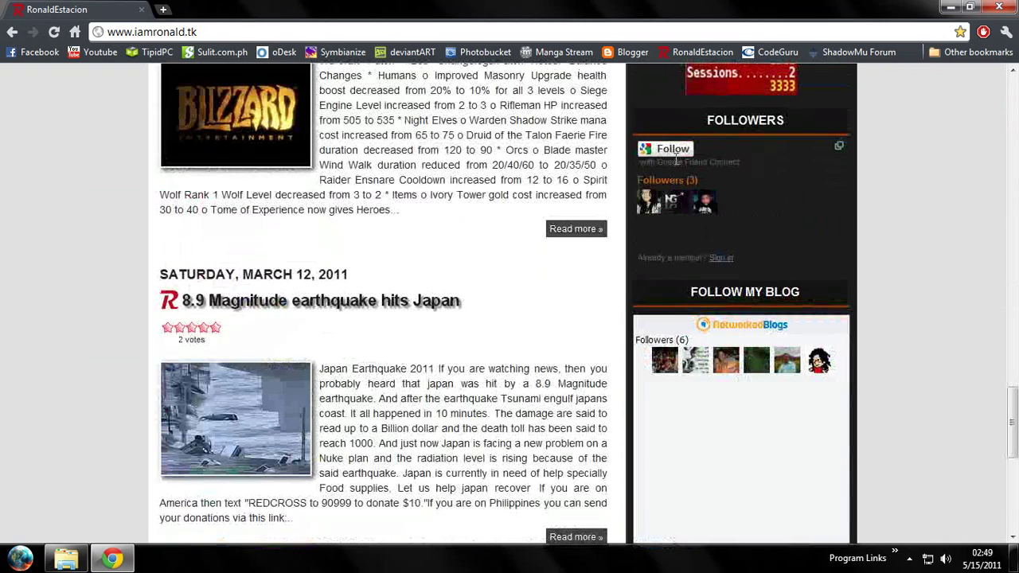
scroll(815, 285, down, 4)
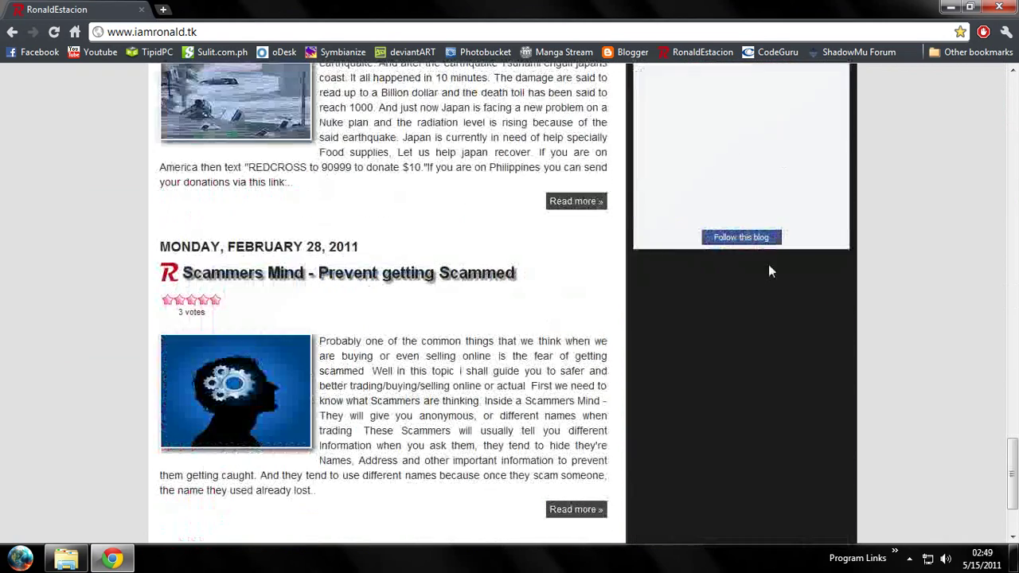
scroll(798, 246, up, 3)
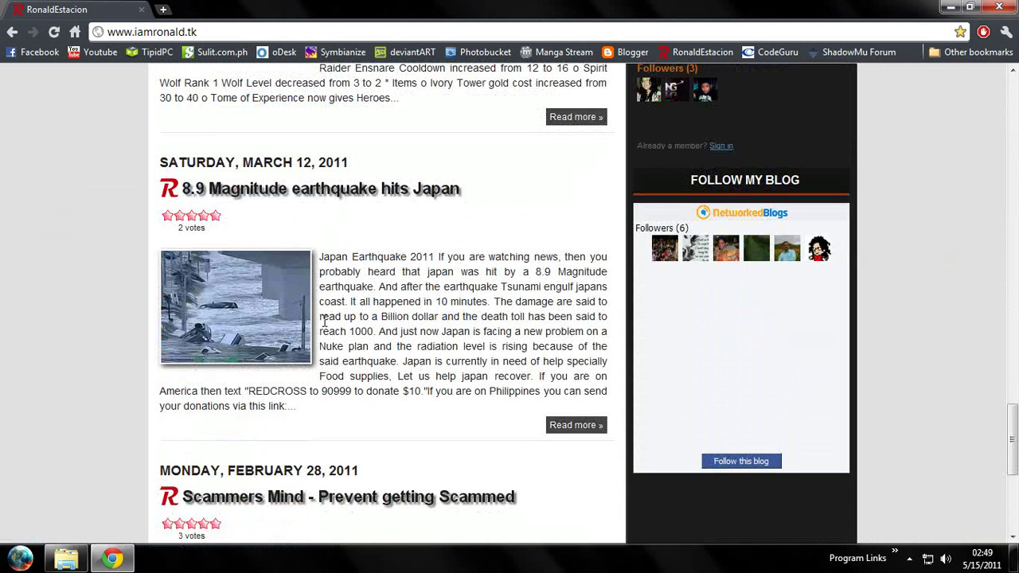